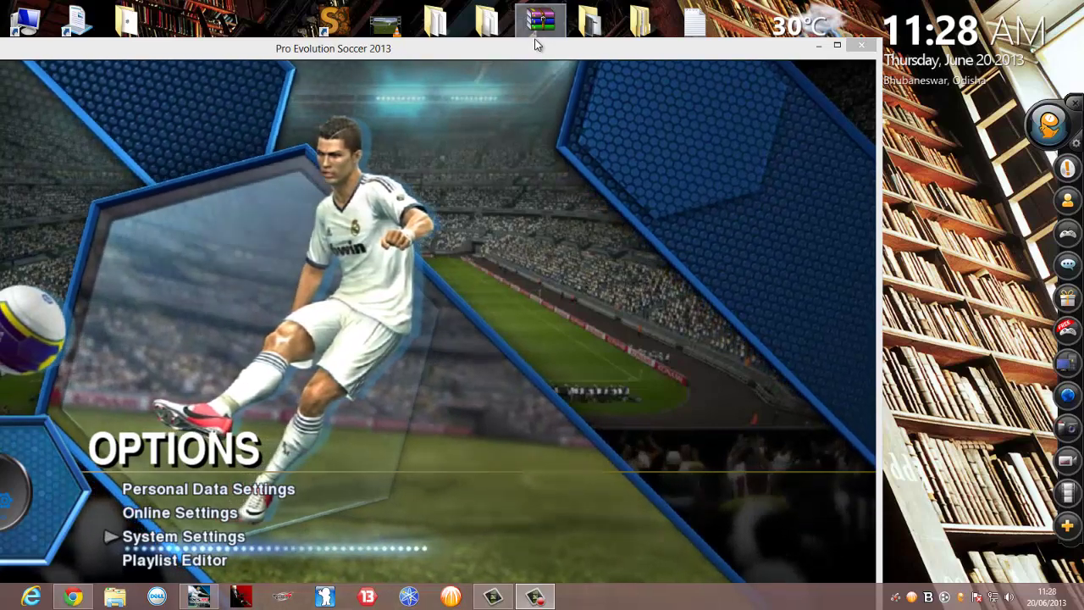
# Move the game window aside to reach the desktop Cheat Engine shortcut, then move it back
pyautogui.moveTo(540, 52)
pyautogui.mouseDown()
pyautogui.moveTo(581, 181)
pyautogui.moveTo(655, 300)
pyautogui.mouseUp()
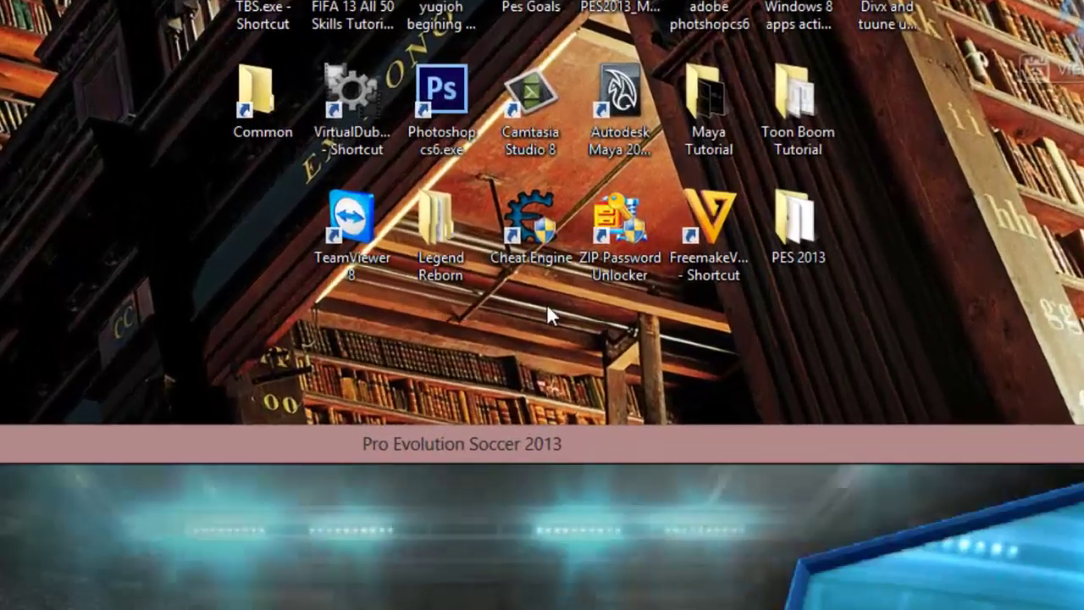
pyautogui.moveTo(556, 310); pyautogui.dragTo(512, 175)
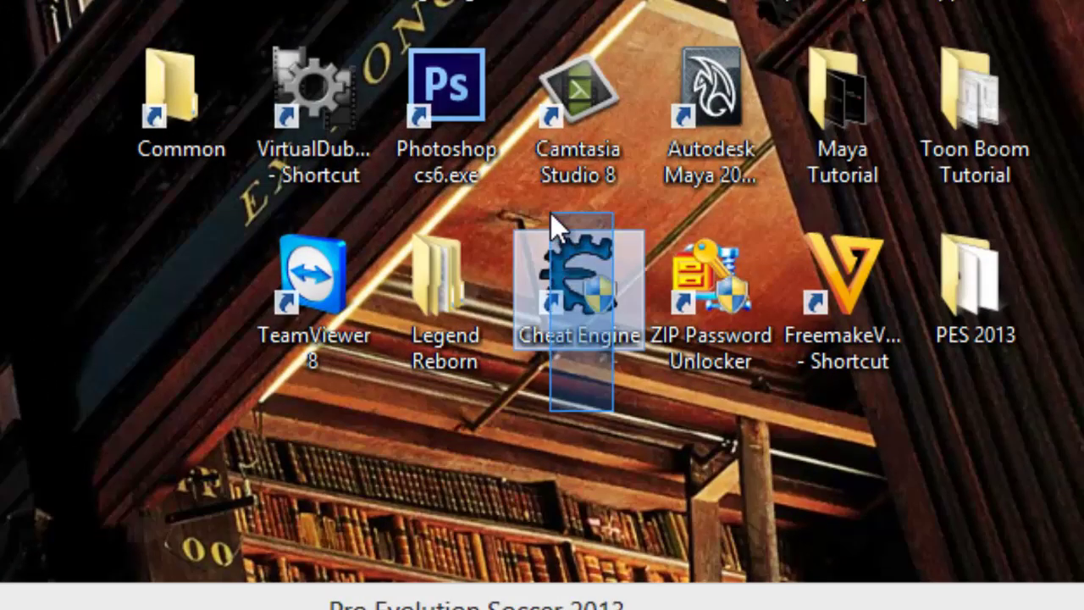
pyautogui.moveTo(550, 213); pyautogui.dragTo(542, 307)
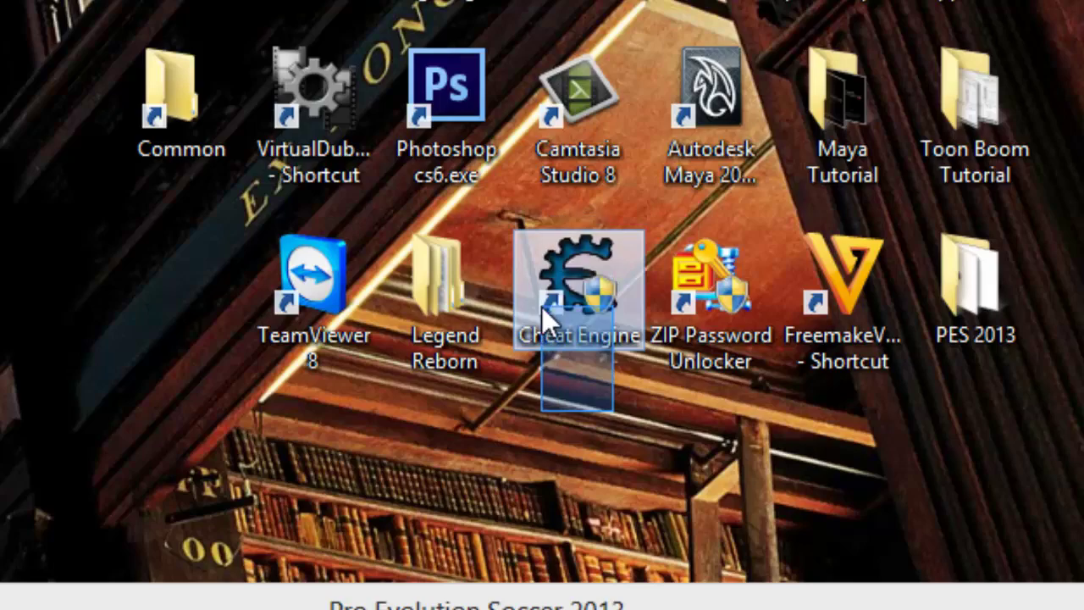
pyautogui.click(623, 540)
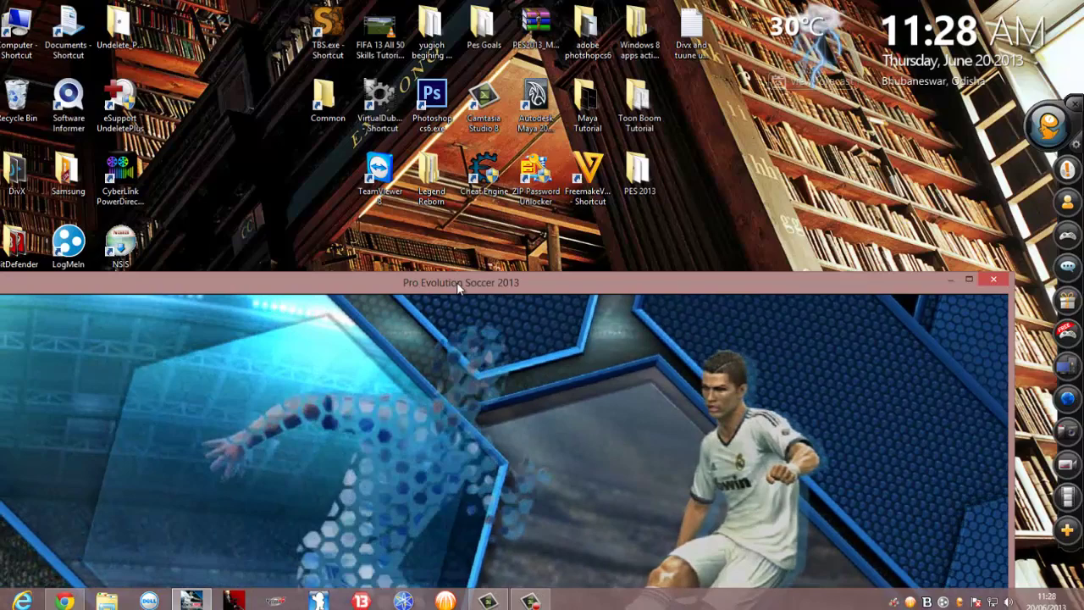
pyautogui.moveTo(456, 282)
pyautogui.mouseDown()
pyautogui.moveTo(523, 41)
pyautogui.moveTo(518, 8)
pyautogui.mouseUp()
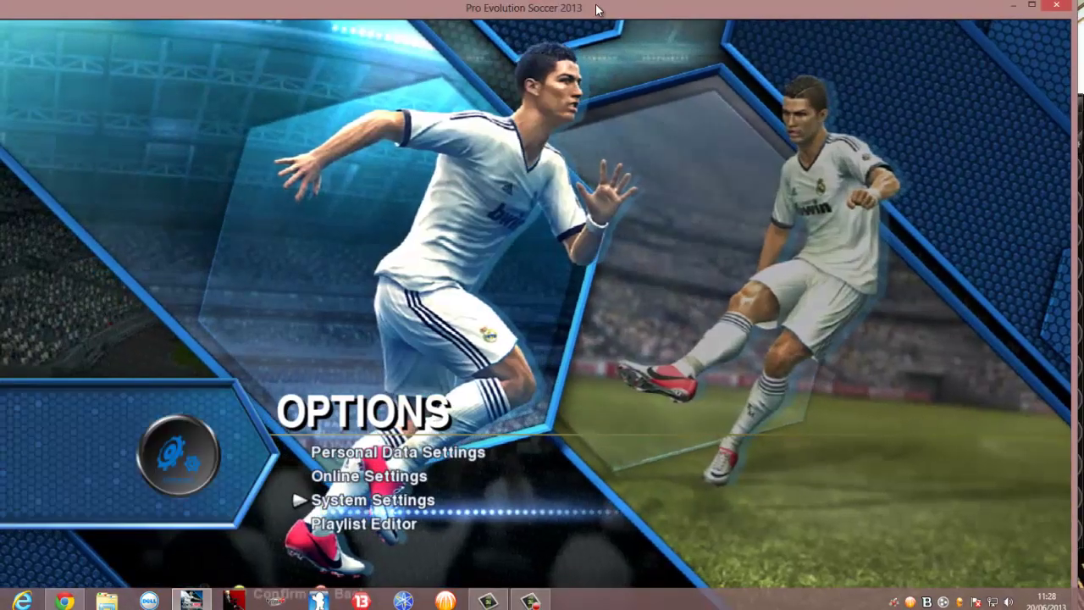
# Load the saved Master League game from the main menu
pyautogui.press('Escape')
pyautogui.press('Left')
pyautogui.press('Left')
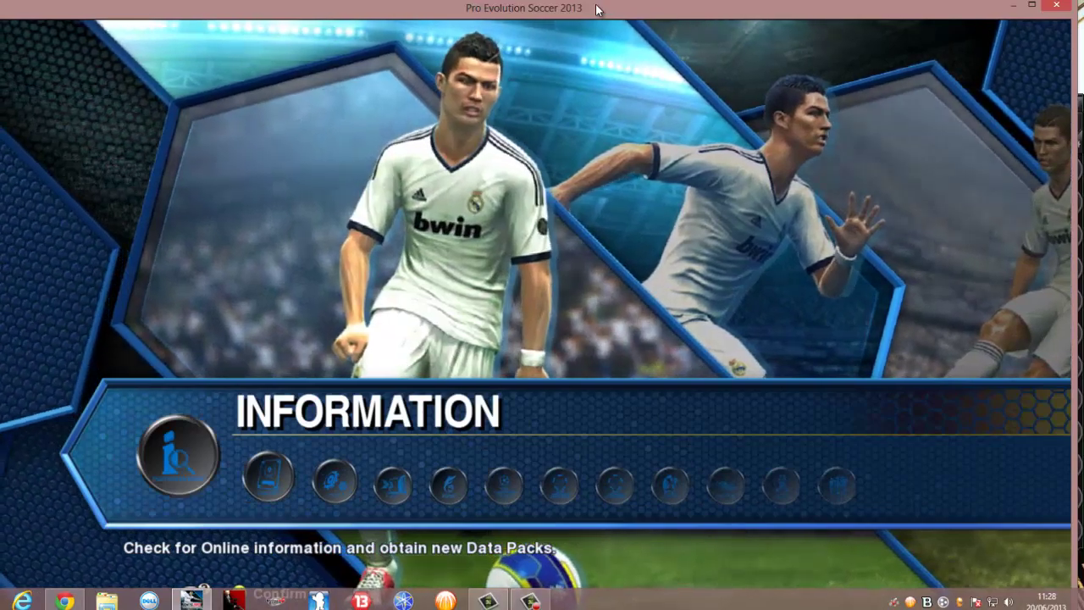
pyautogui.press('Left')
pyautogui.press('Left')
pyautogui.press('Left')
pyautogui.press('Left')
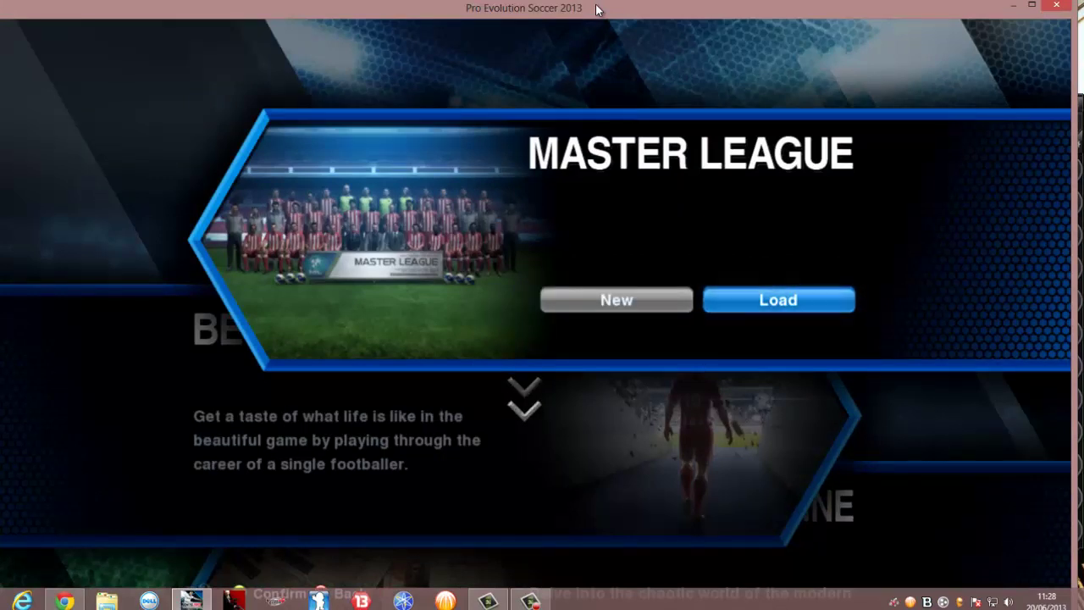
pyautogui.press('Return')
pyautogui.press('Return')
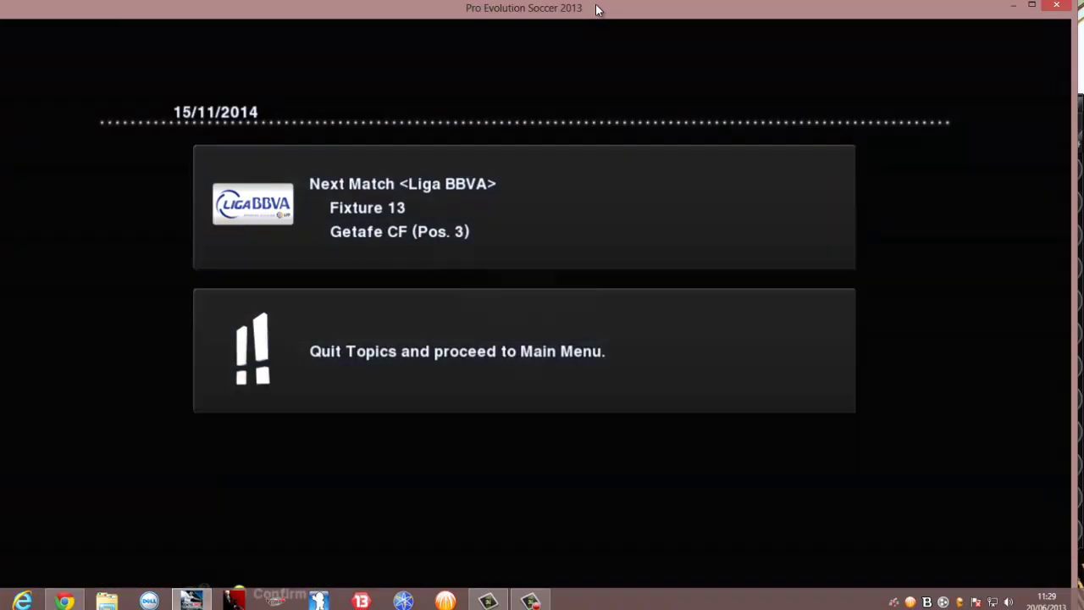
# Open the Items shop showing GP1,460 and restore the game to a smaller window
pyautogui.press('Right')
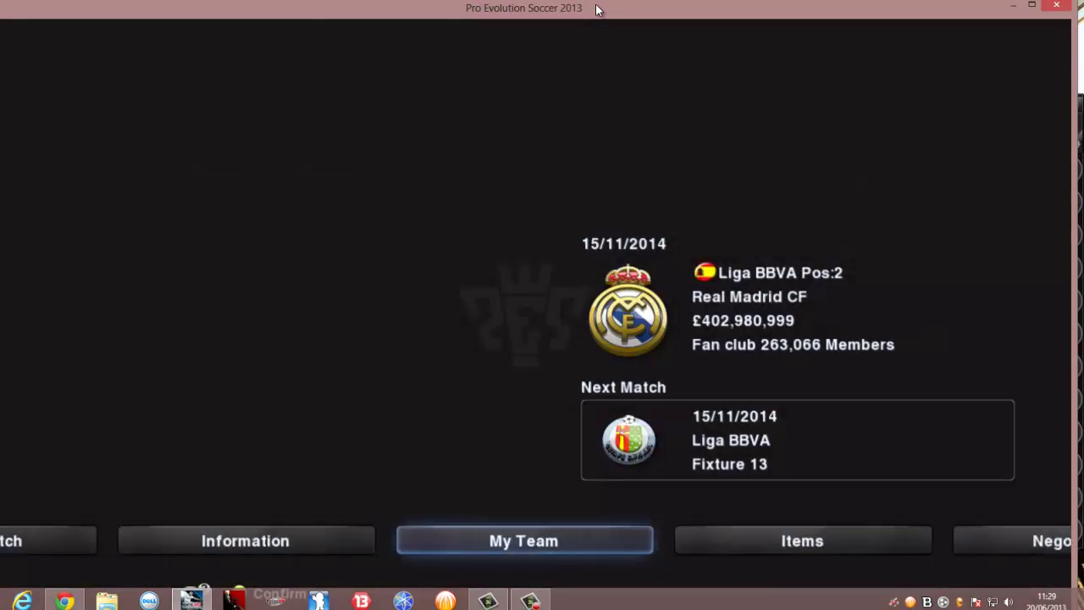
pyautogui.press('Right')
pyautogui.press('Return')
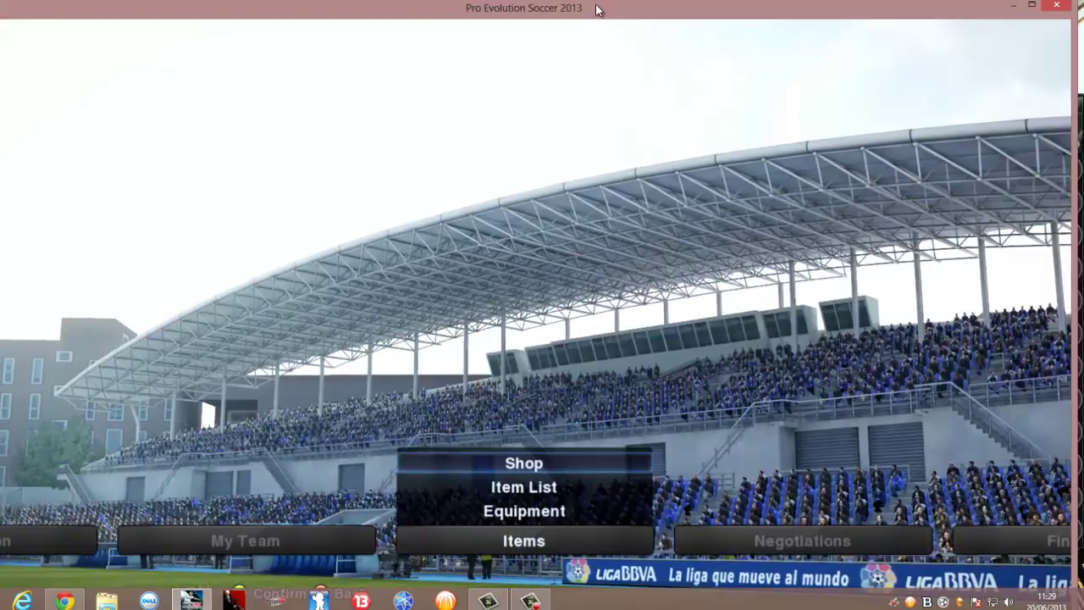
pyautogui.press('Return')
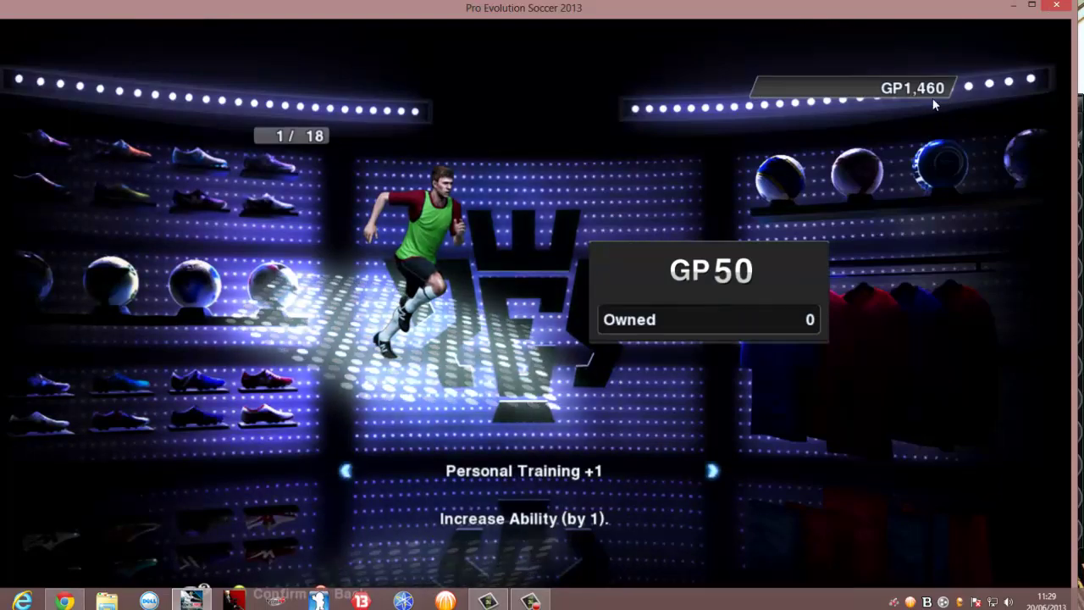
pyautogui.doubleClick(532, 6)
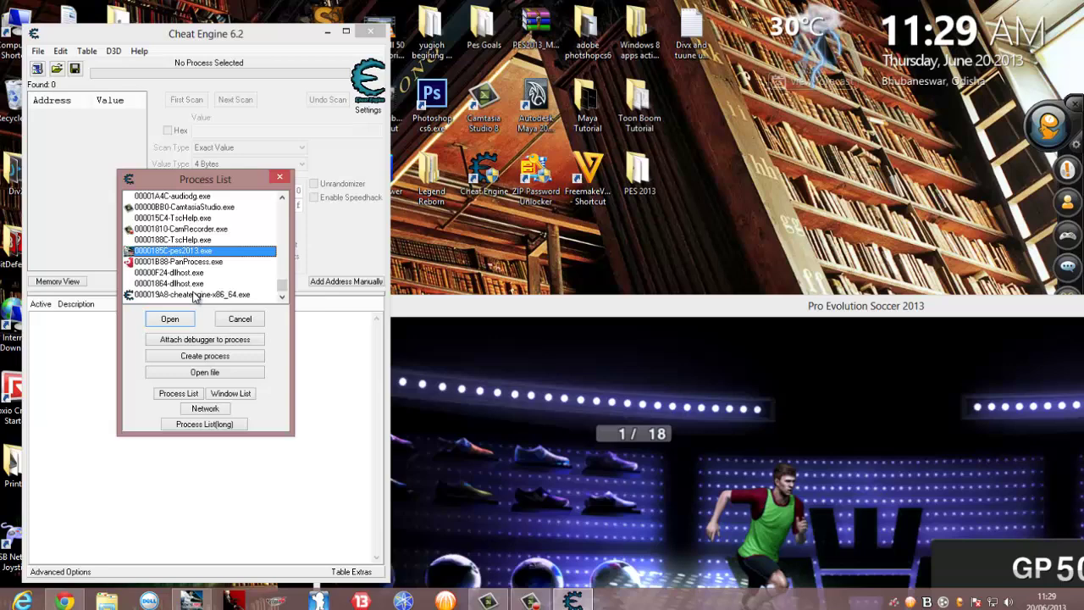
# Attach Cheat Engine to pes2013.exe and move the game window out of the way
pyautogui.click(171, 319)
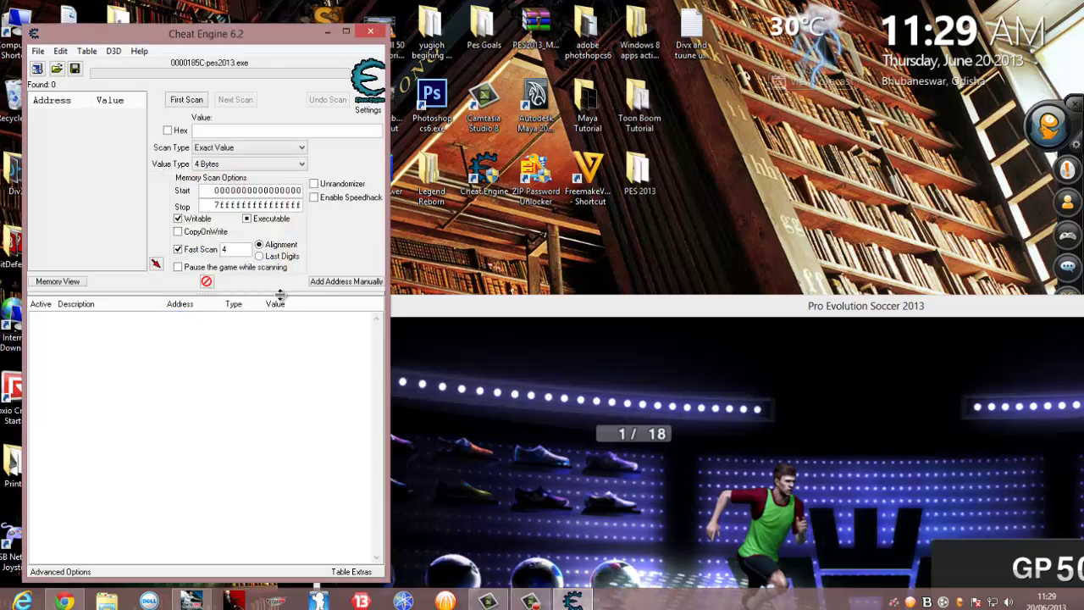
pyautogui.moveTo(627, 316); pyautogui.dragTo(221, 143)
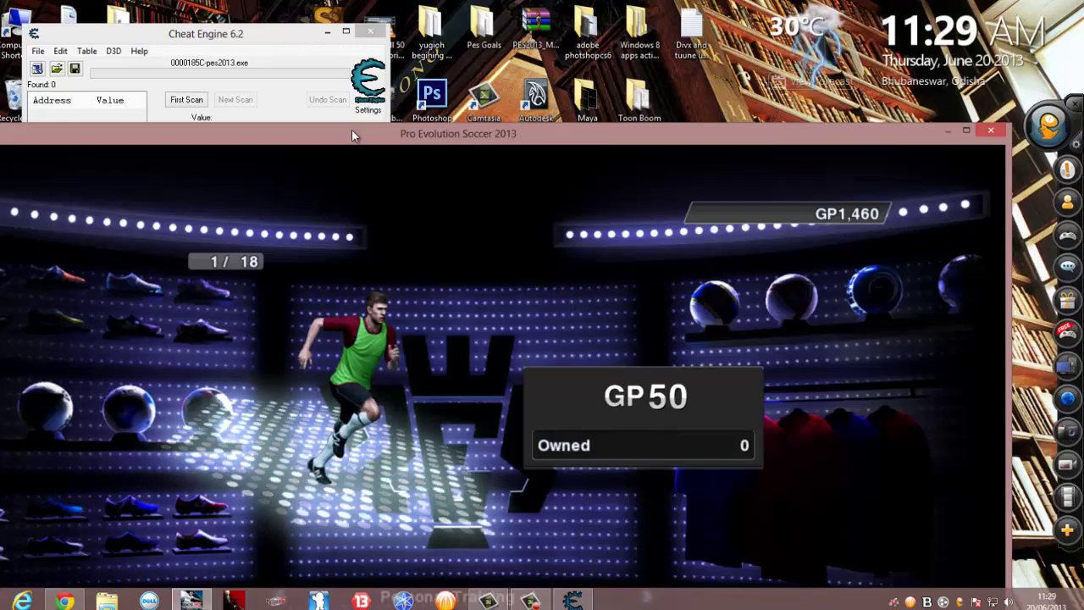
pyautogui.moveTo(352, 130); pyautogui.dragTo(488, 234)
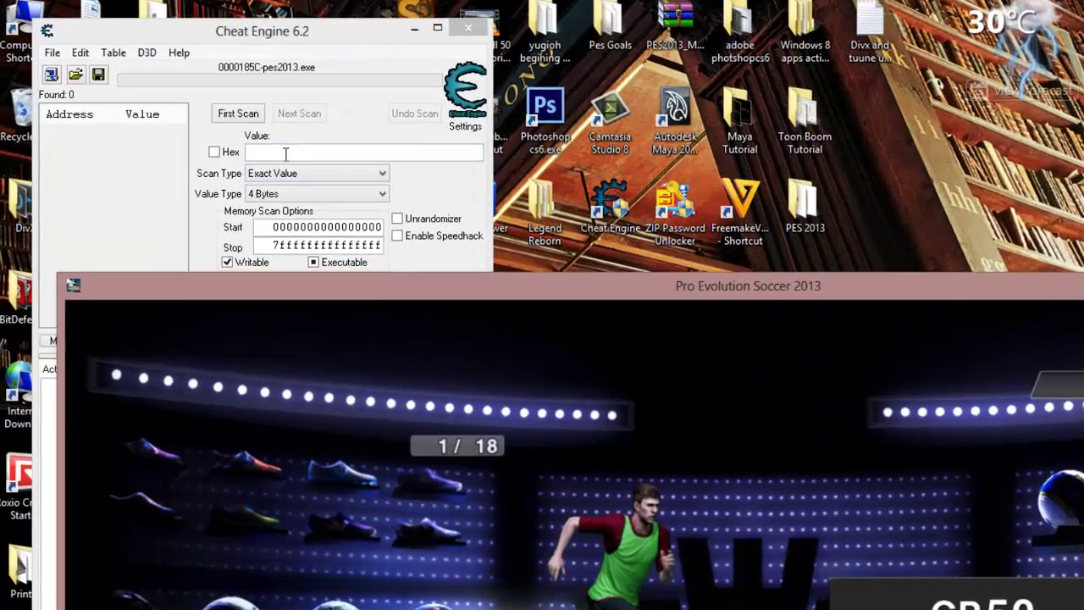
# Run a first scan for value 1460, finding 62 addresses, then bring the game forward
pyautogui.click(225, 133)
pyautogui.write('1460')
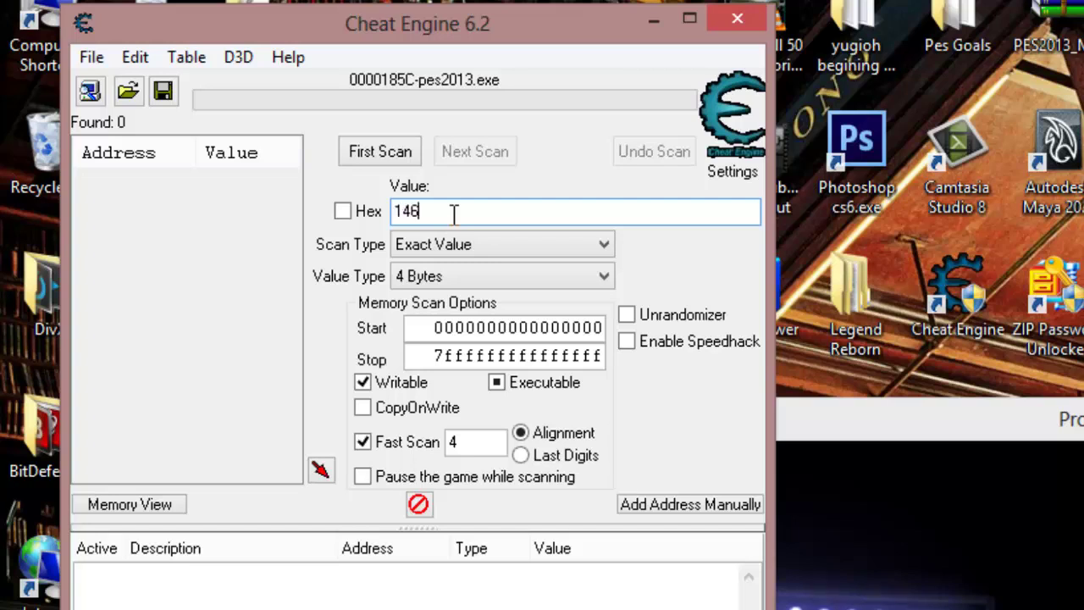
pyautogui.click(385, 138)
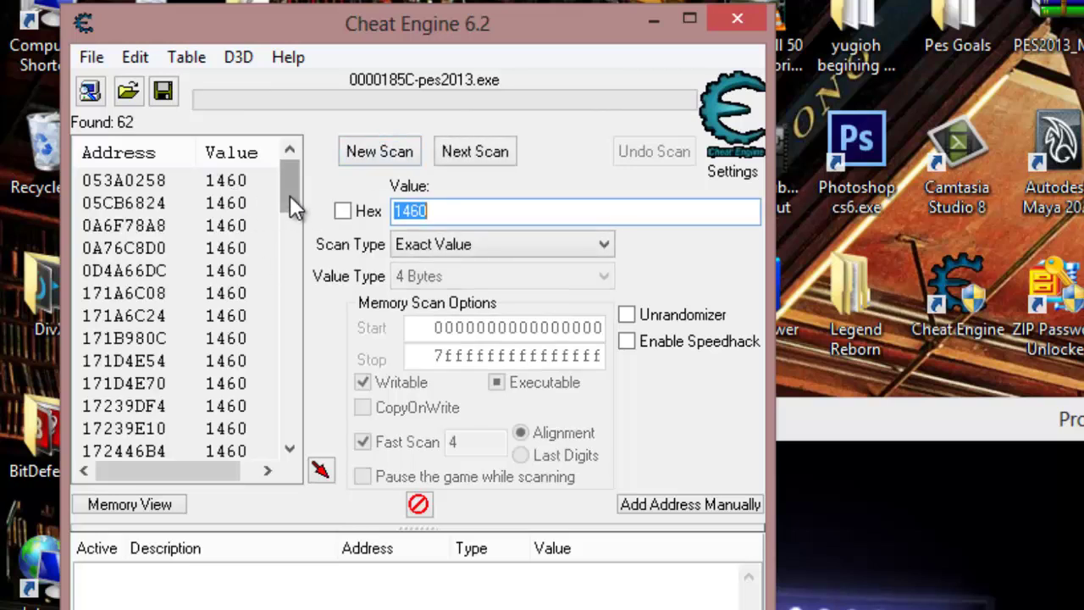
pyautogui.moveTo(289, 195)
pyautogui.mouseDown()
pyautogui.moveTo(275, 421)
pyautogui.moveTo(303, 216)
pyautogui.mouseUp()
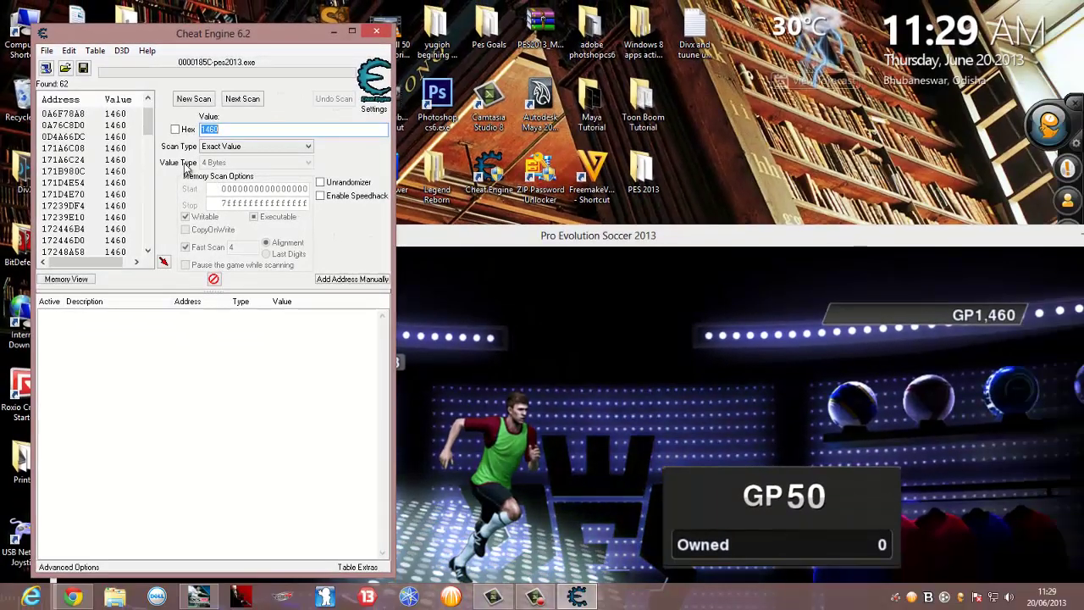
pyautogui.scroll(-6, 141, 205)
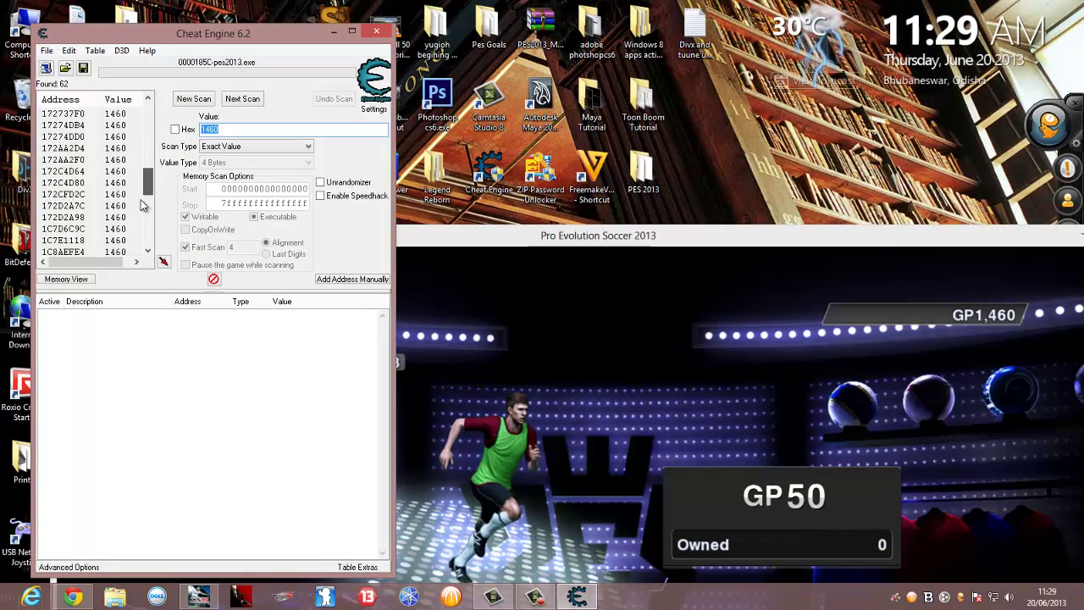
pyautogui.moveTo(510, 247)
pyautogui.mouseDown()
pyautogui.moveTo(491, 234)
pyautogui.moveTo(508, 5)
pyautogui.moveTo(464, 7)
pyautogui.mouseUp()
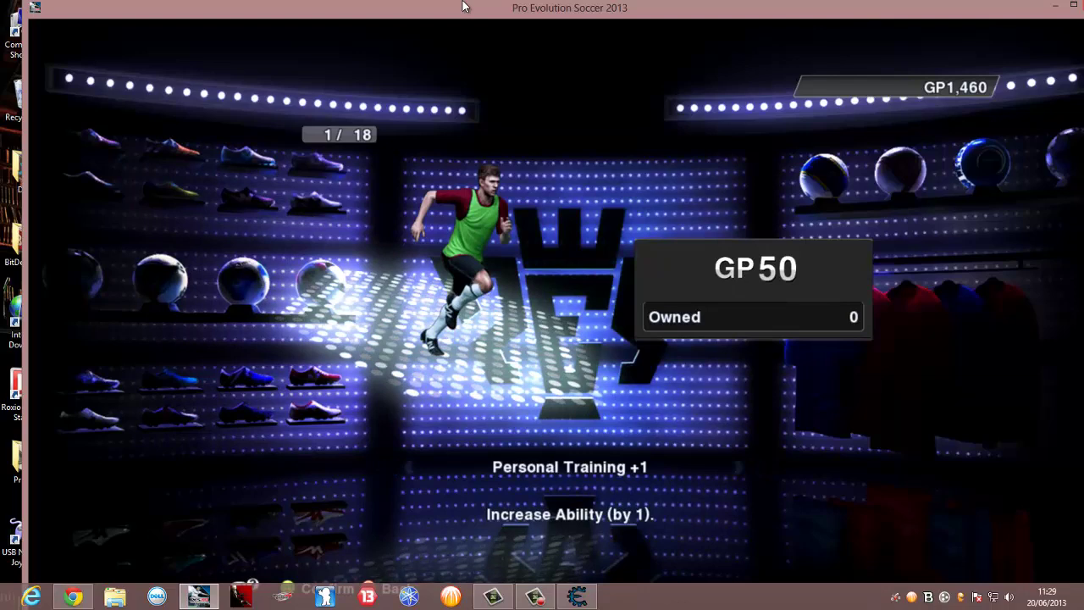
# Buy Personal Training +1 for L. Pass acc. at GP50, leaving a GP1,410 balance
pyautogui.press('Return')
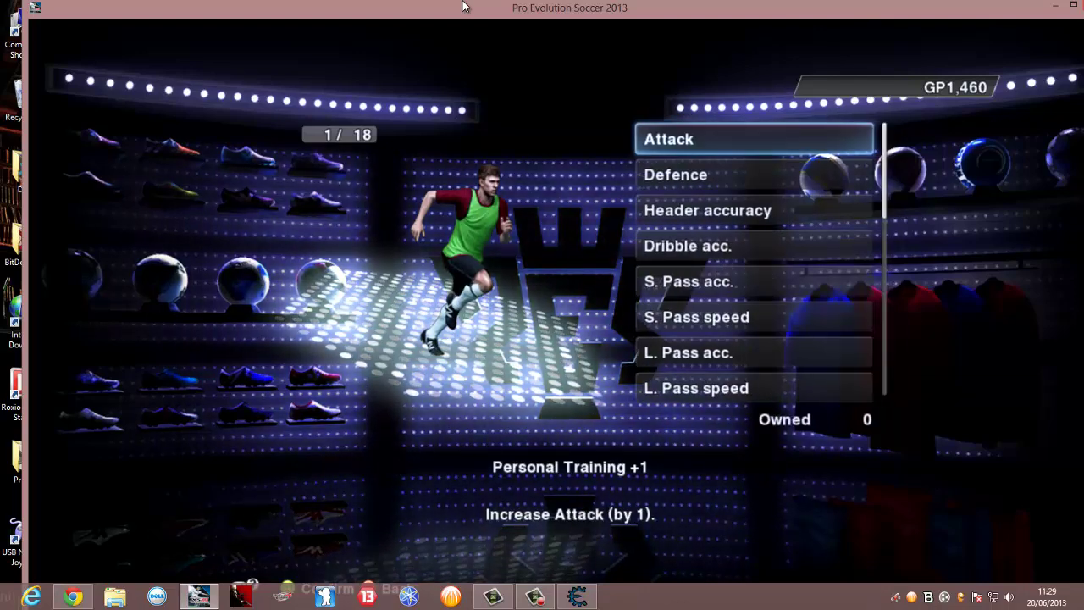
pyautogui.press('Down')
pyautogui.press('Down')
pyautogui.press('Down')
pyautogui.press('Down')
pyautogui.press('Down')
pyautogui.press('Down')
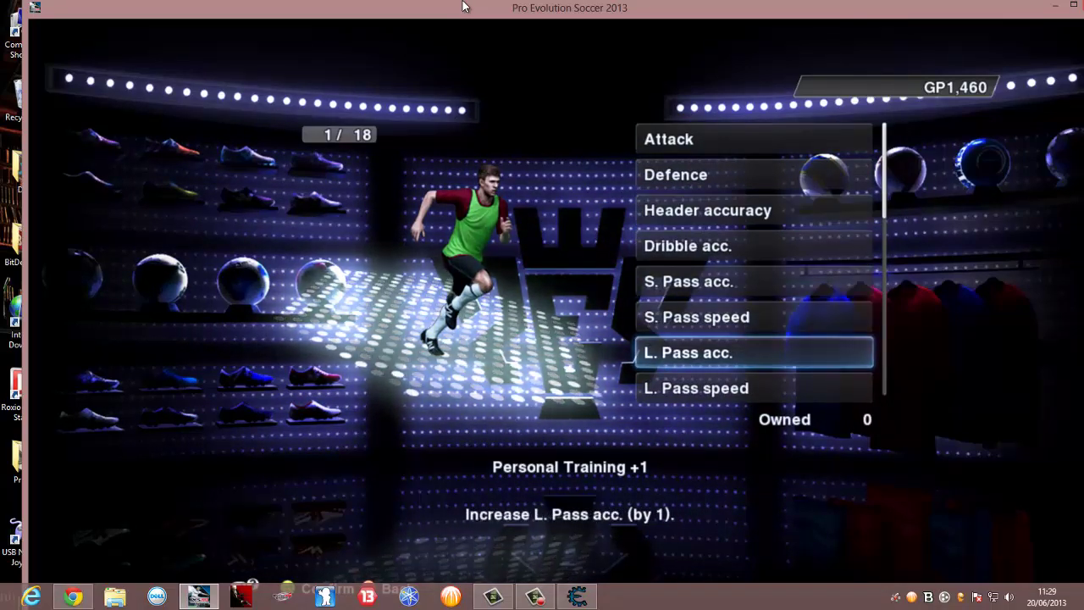
pyautogui.press('Return')
pyautogui.press('Left')
pyautogui.press('Return')
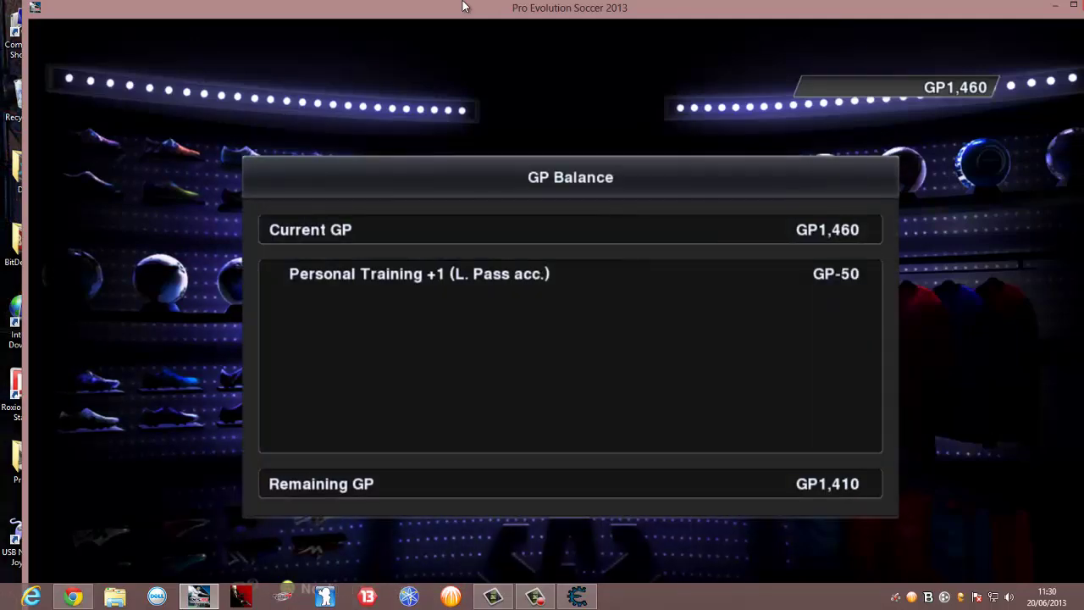
pyautogui.press('Return')
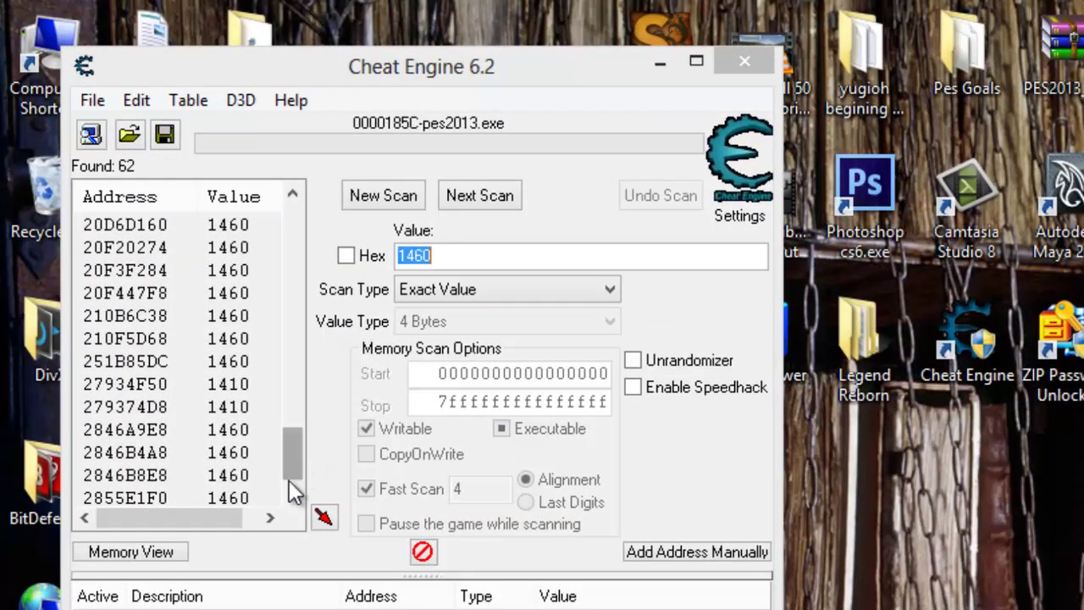
# Pick out the two found addresses now reading 1410, 27934F50 and 279374D8, for the address list
pyautogui.moveTo(289, 480)
pyautogui.mouseDown()
pyautogui.moveTo(307, 274)
pyautogui.moveTo(271, 168)
pyautogui.mouseUp()
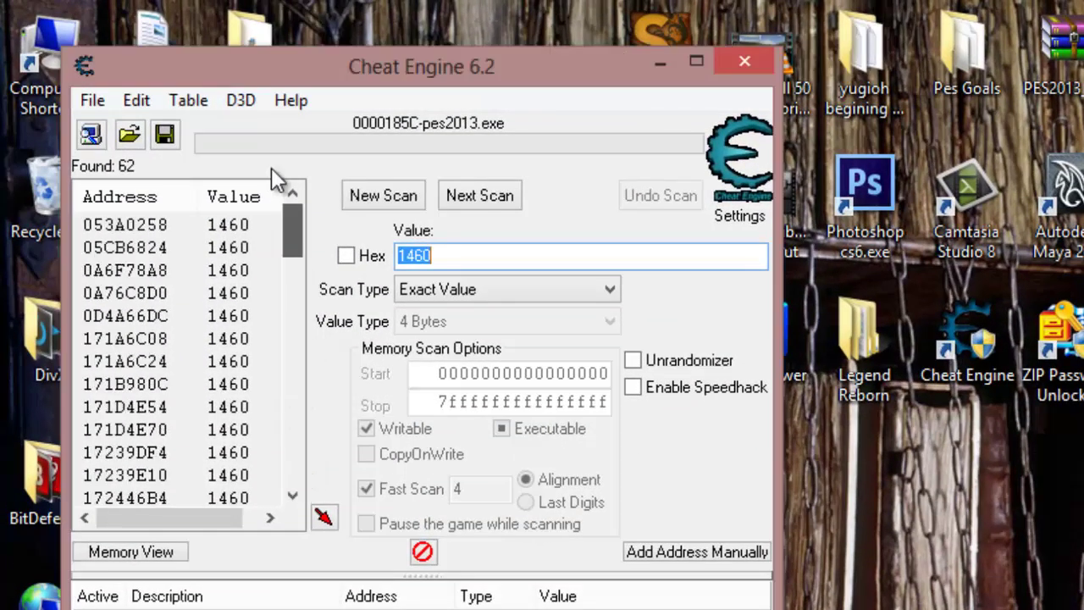
pyautogui.click(277, 269)
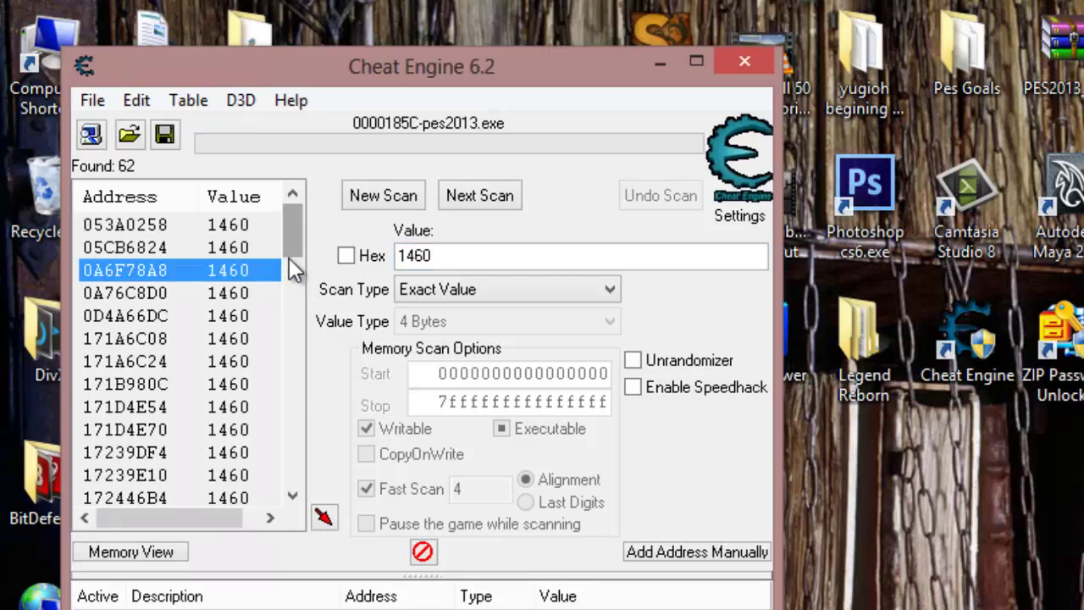
pyautogui.moveTo(289, 257); pyautogui.dragTo(292, 308)
pyautogui.moveTo(294, 353)
pyautogui.mouseDown()
pyautogui.moveTo(284, 423)
pyautogui.moveTo(283, 404)
pyautogui.mouseUp()
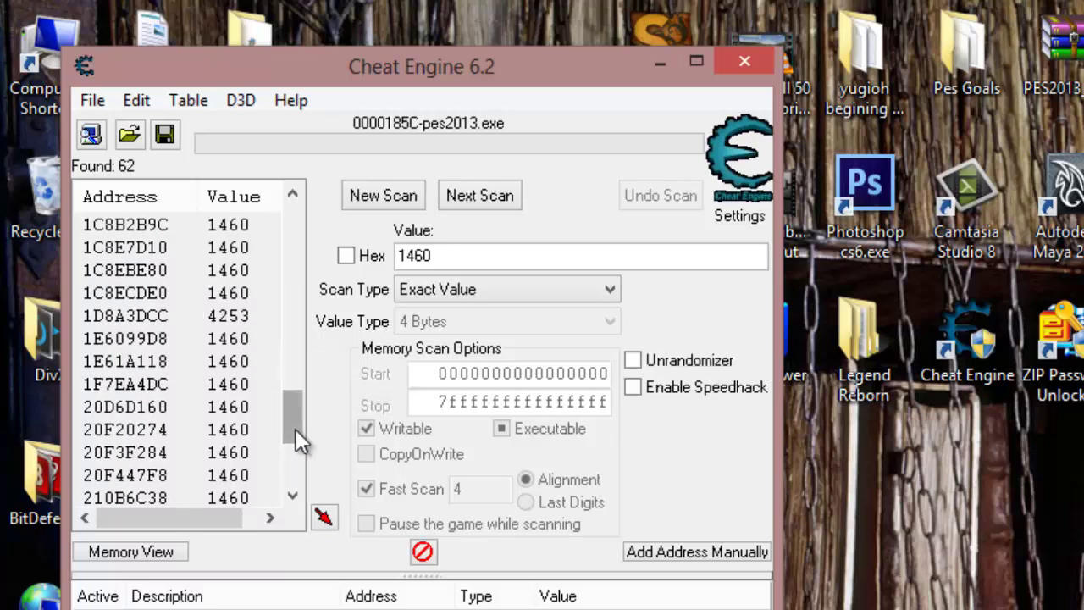
pyautogui.moveTo(296, 429)
pyautogui.mouseDown()
pyautogui.moveTo(295, 451)
pyautogui.moveTo(267, 449)
pyautogui.moveTo(290, 467)
pyautogui.mouseUp()
pyautogui.click(250, 428)
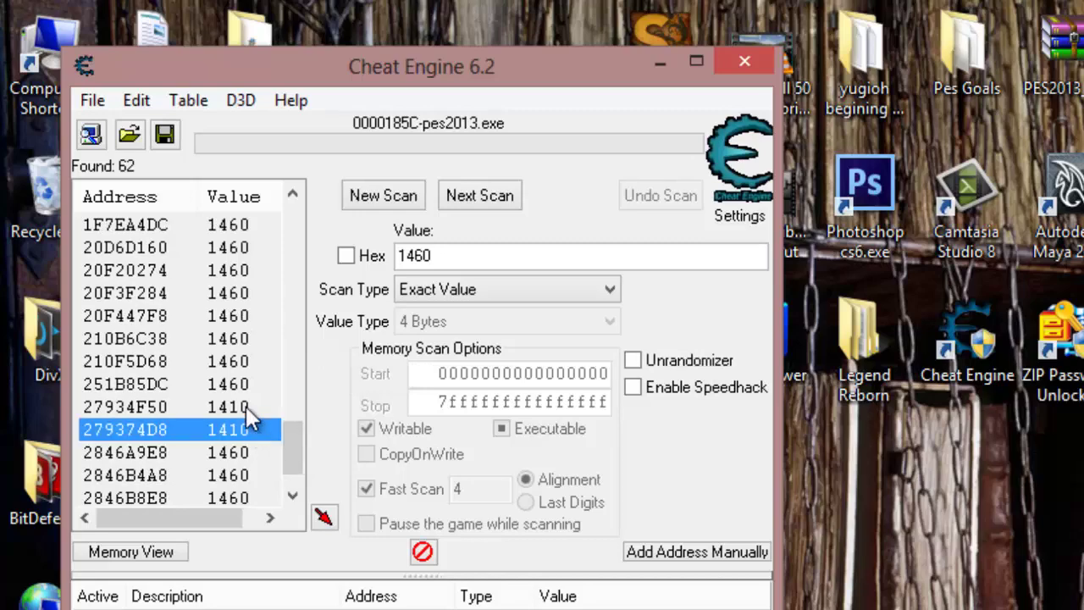
pyautogui.keyDown('shift'); pyautogui.click(246, 406); pyautogui.keyUp('shift')
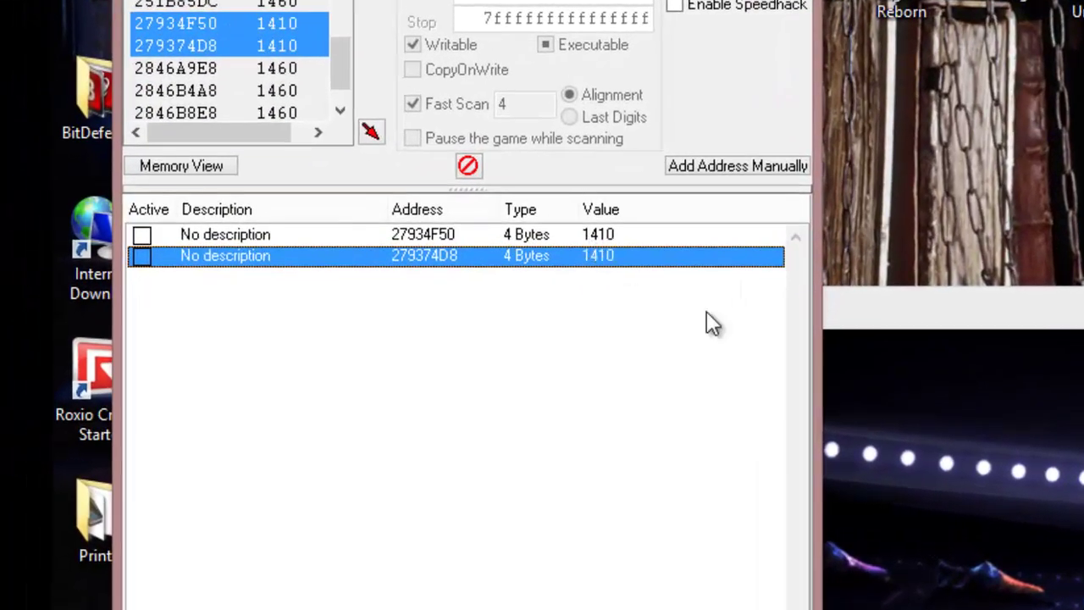
# Set both saved GP addresses to 5000, then maximize the game to see GP5,000
pyautogui.doubleClick(589, 256)
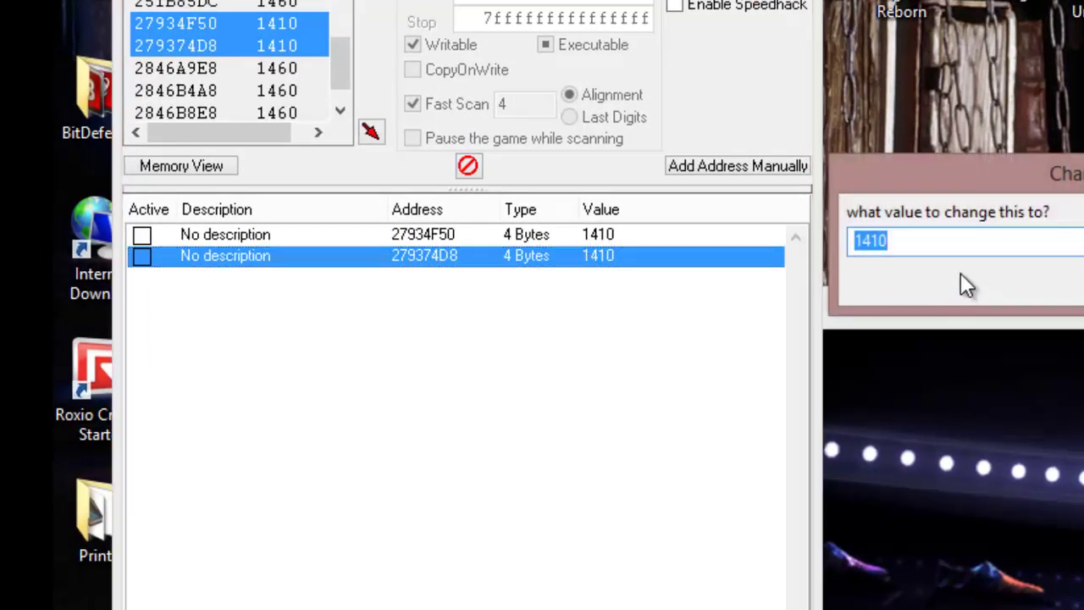
pyautogui.write('5000')
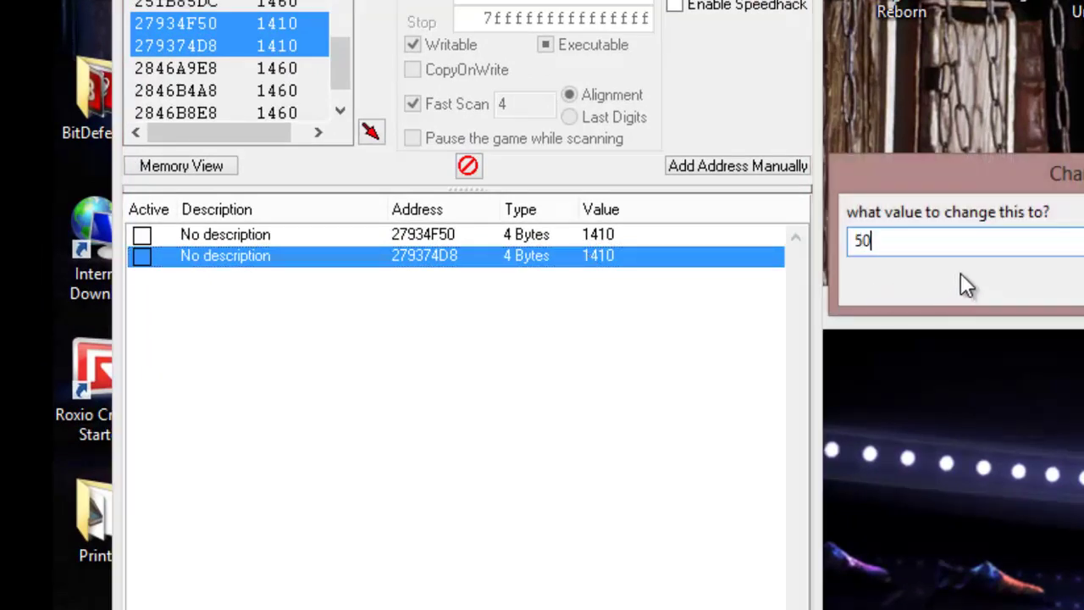
pyautogui.press('Return')
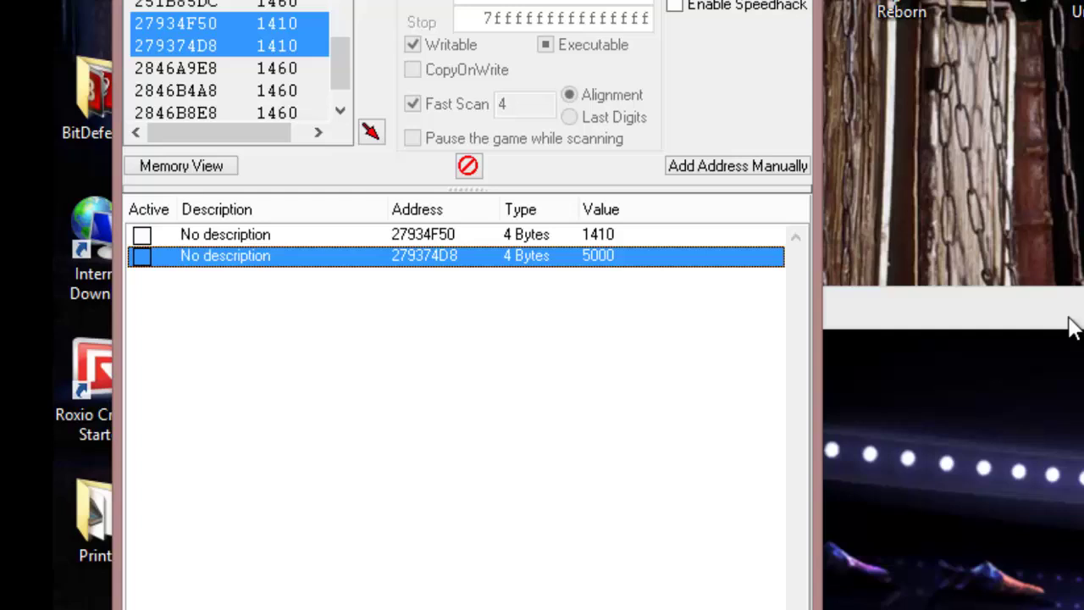
pyautogui.click(617, 239)
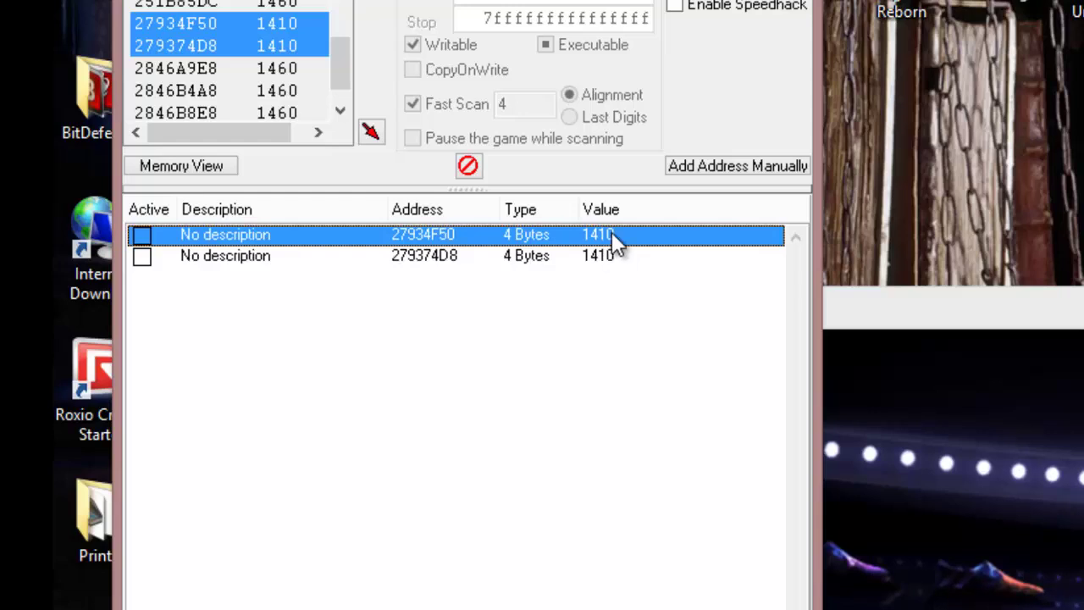
pyautogui.doubleClick(603, 234)
pyautogui.write('5000')
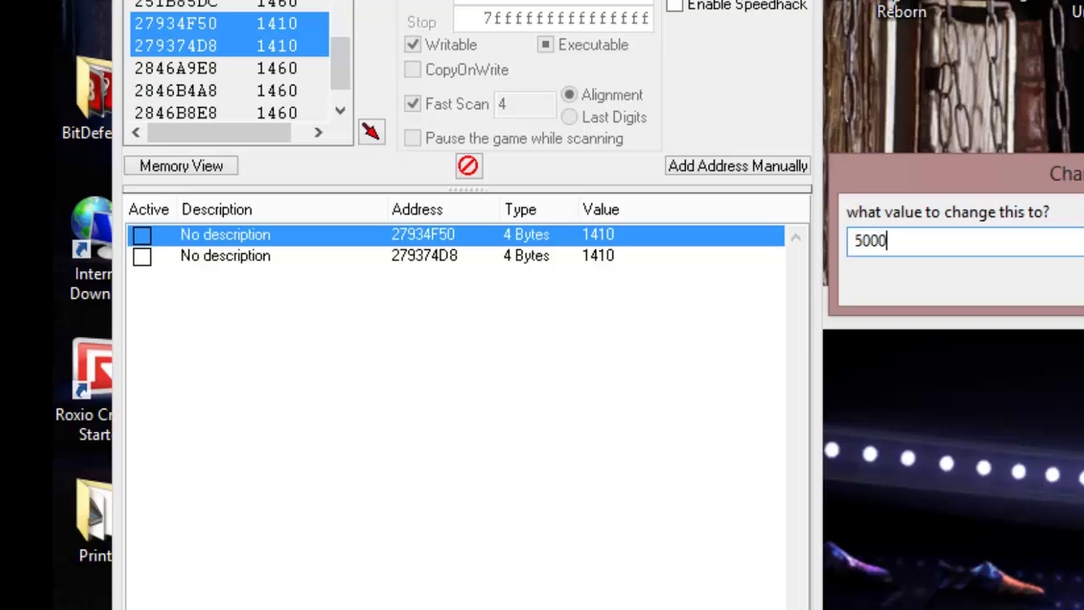
pyautogui.press('Return')
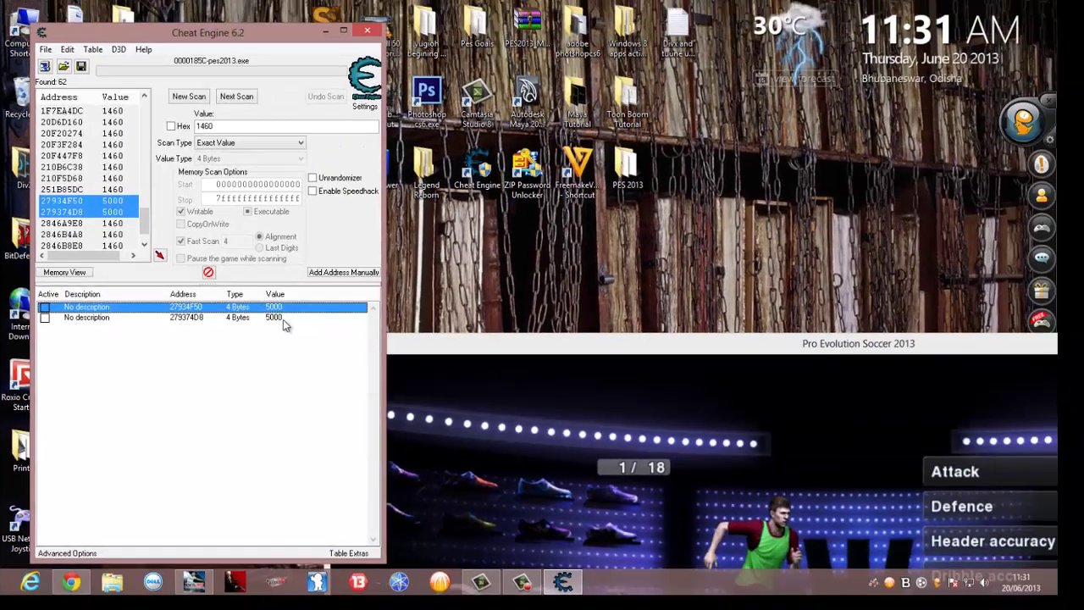
pyautogui.doubleClick(607, 351)
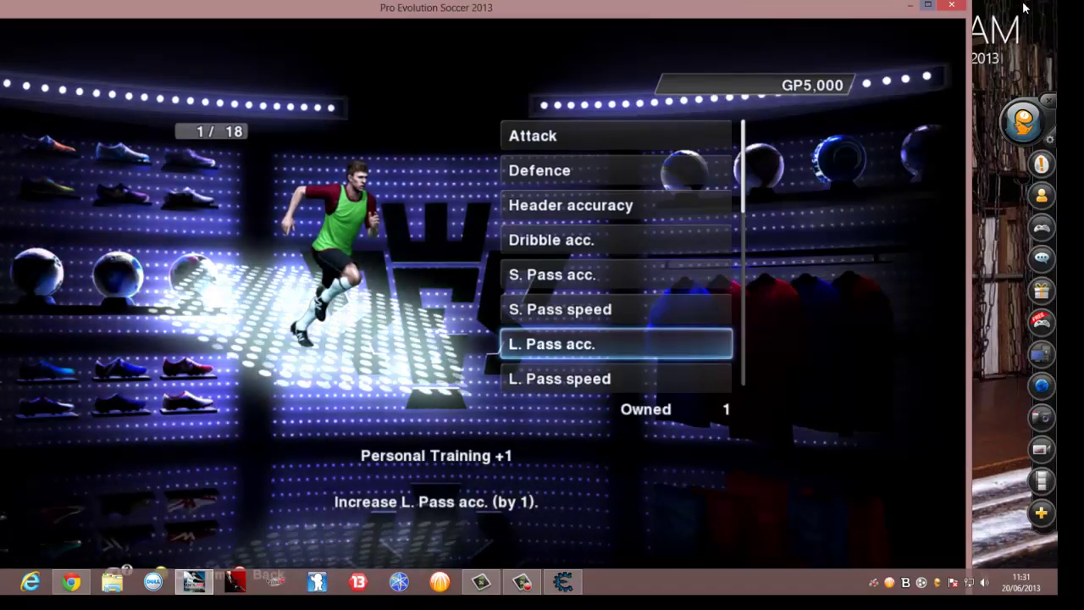
# Un-maximize the game window and drag it down-right so Cheat Engine is visible
pyautogui.moveTo(805, 7); pyautogui.dragTo(924, 305)
pyautogui.moveTo(853, 303); pyautogui.dragTo(533, 132)
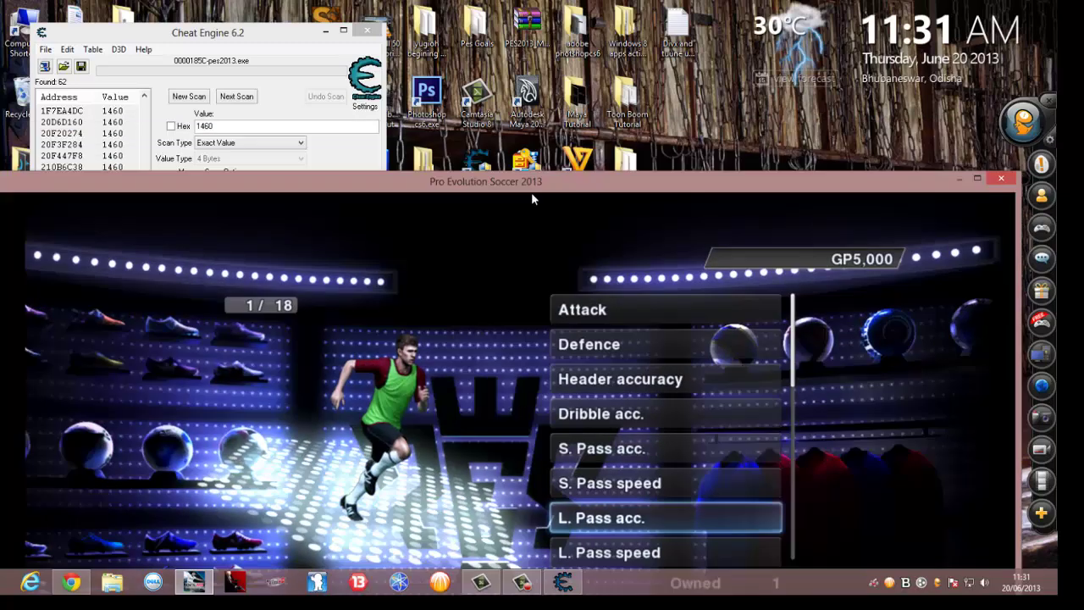
pyautogui.moveTo(533, 198)
pyautogui.mouseDown()
pyautogui.moveTo(534, 315)
pyautogui.moveTo(609, 309)
pyautogui.moveTo(495, 163)
pyautogui.mouseUp()
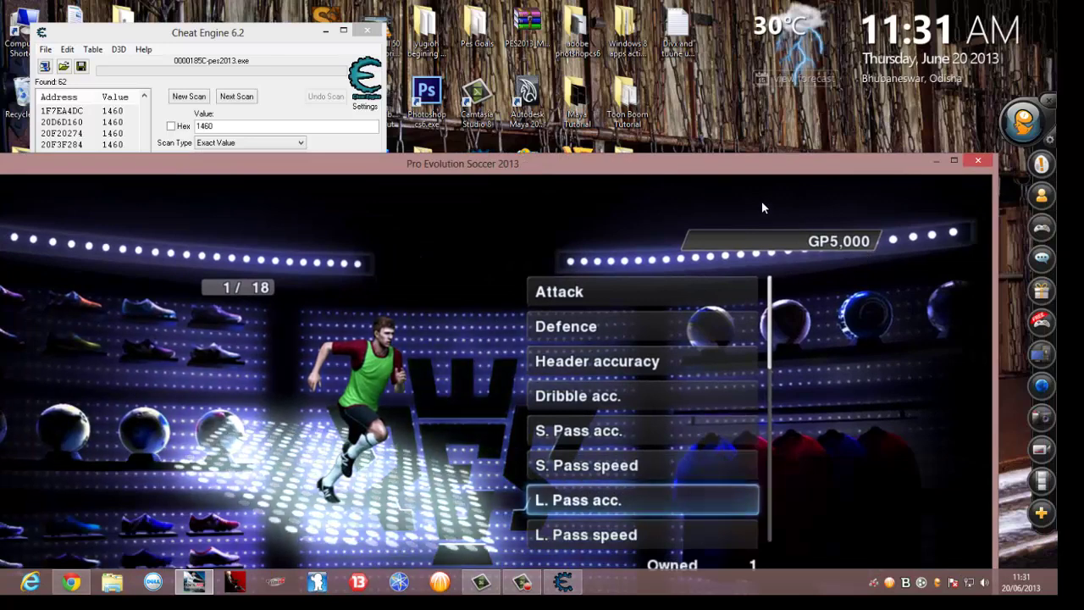
# Bring Cheat Engine forward, then maximize and restore the game to compare 5000 with GP5,000
pyautogui.moveTo(520, 163); pyautogui.dragTo(726, 303)
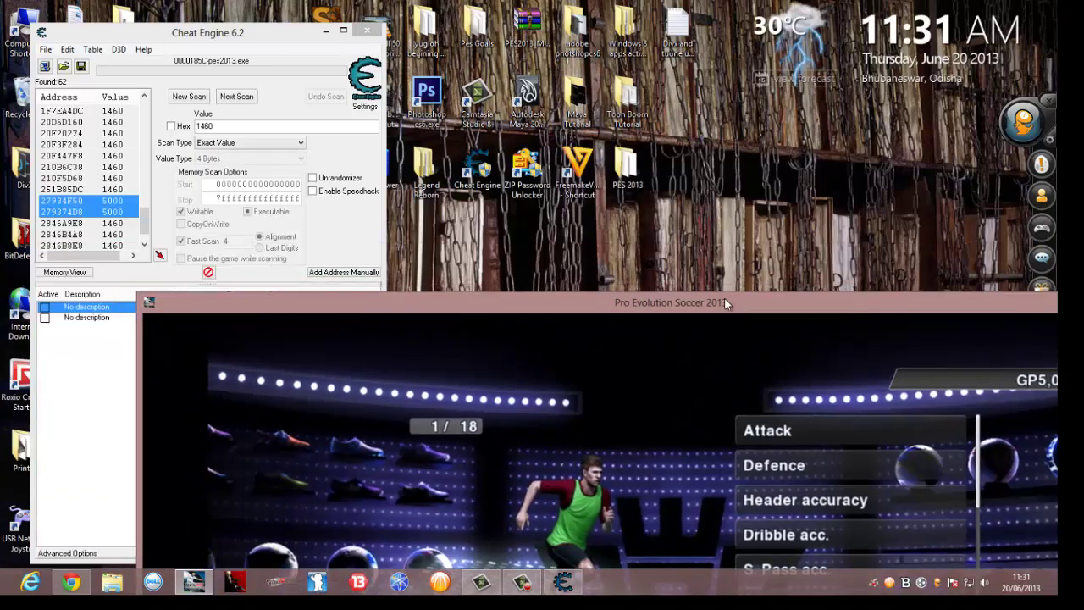
pyautogui.rightClick(678, 259)
pyautogui.click(265, 41)
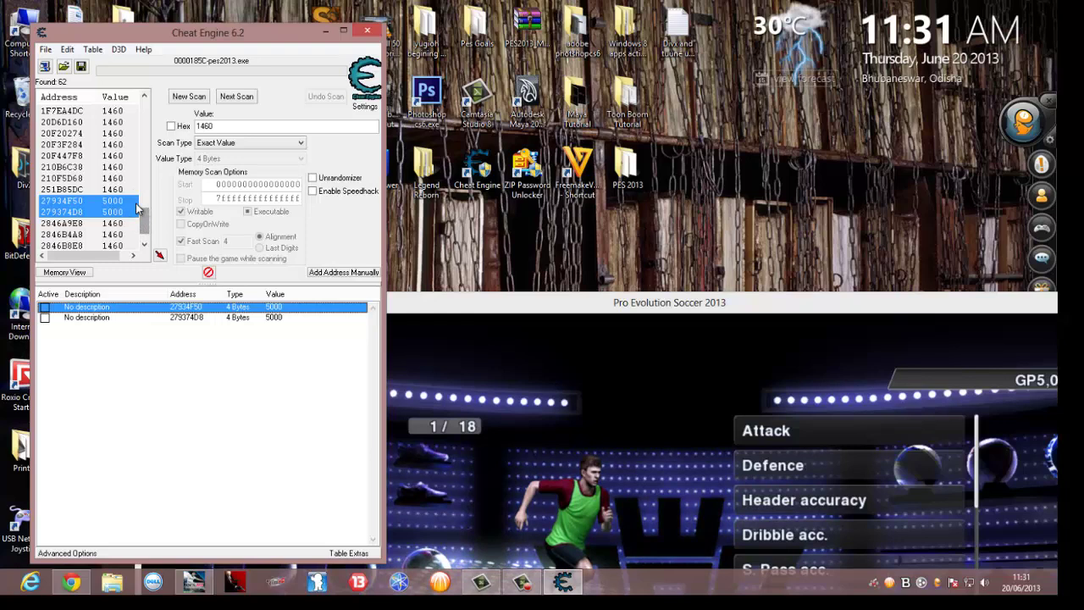
pyautogui.moveTo(600, 316)
pyautogui.mouseDown()
pyautogui.moveTo(423, 5)
pyautogui.moveTo(593, 238)
pyautogui.mouseUp()
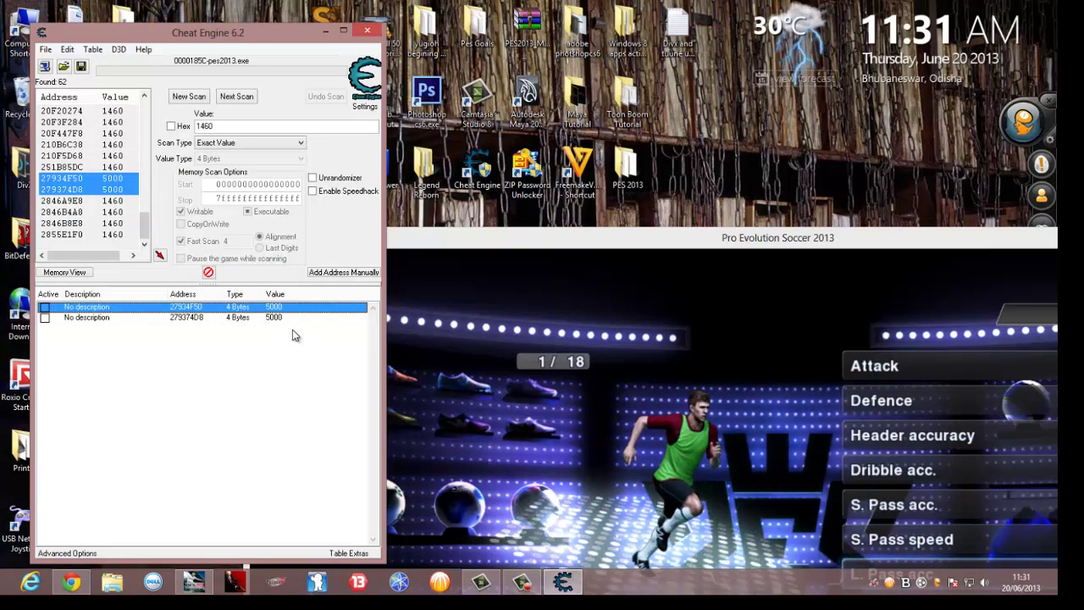
pyautogui.doubleClick(513, 238)
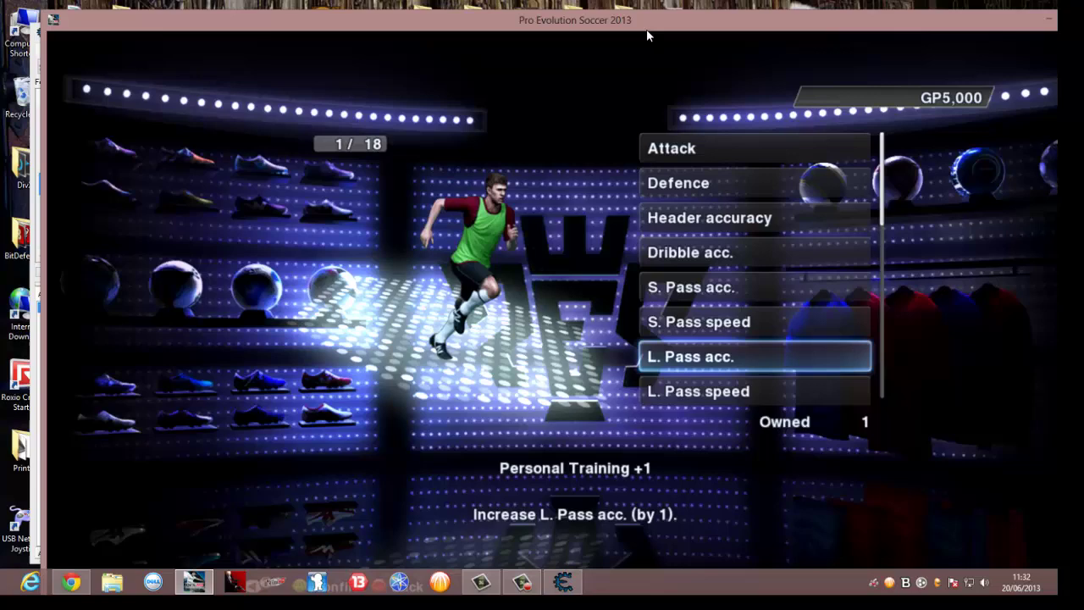
pyautogui.moveTo(627, 21)
pyautogui.mouseDown()
pyautogui.moveTo(604, 73)
pyautogui.moveTo(668, 343)
pyautogui.mouseUp()
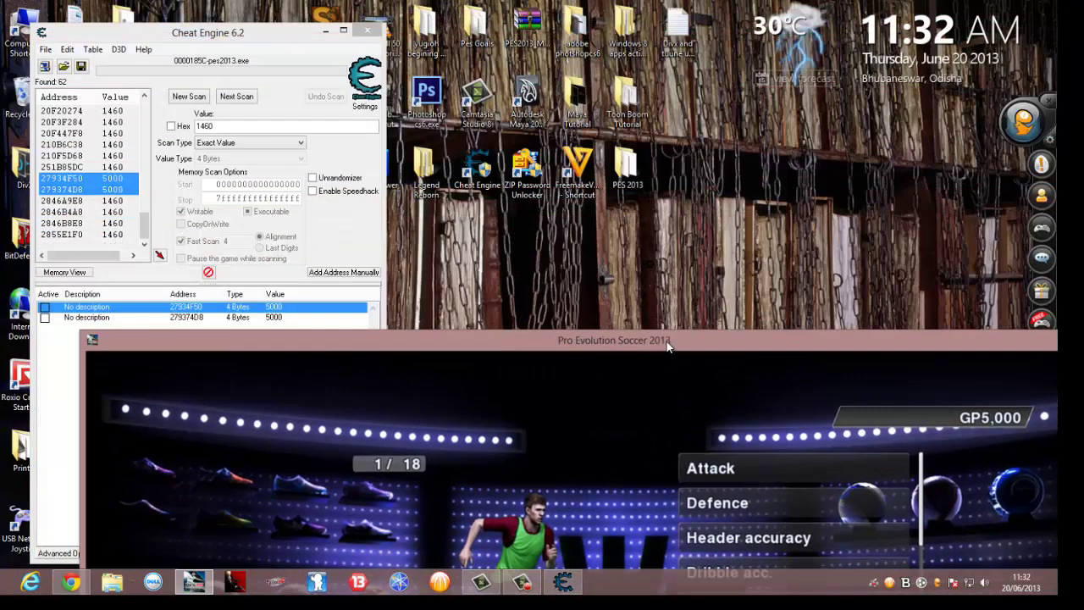